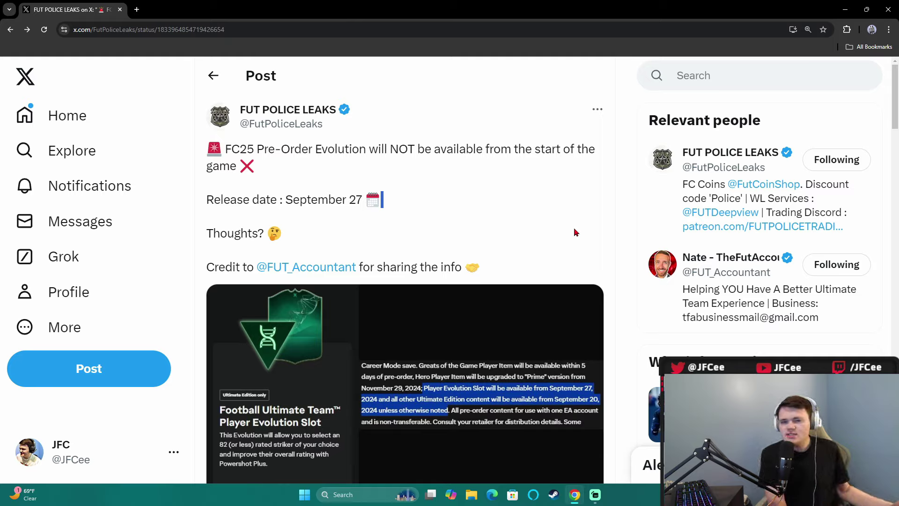
Clear the stray text selection and open the credited account's original evolution post
left_click(494, 222)
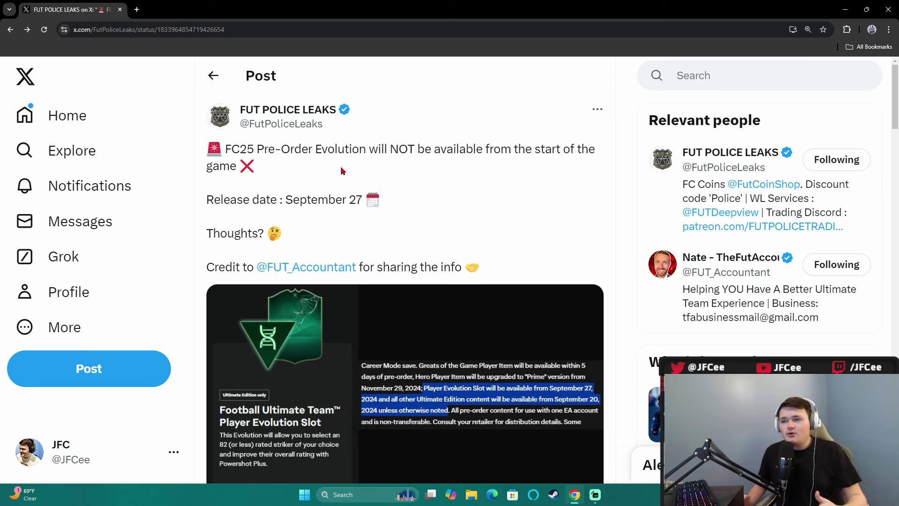
scroll(342, 171, "down", 2)
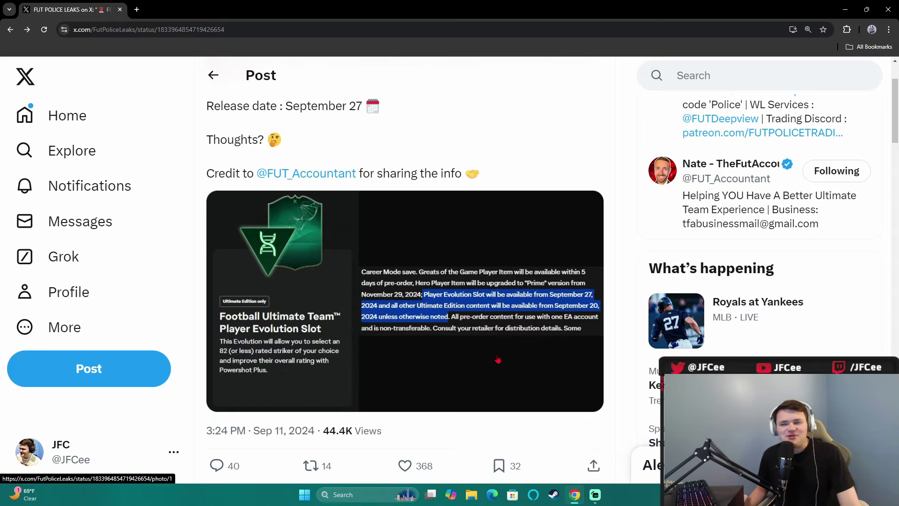
scroll(421, 295, "up", 2)
scroll(492, 309, "up", 1)
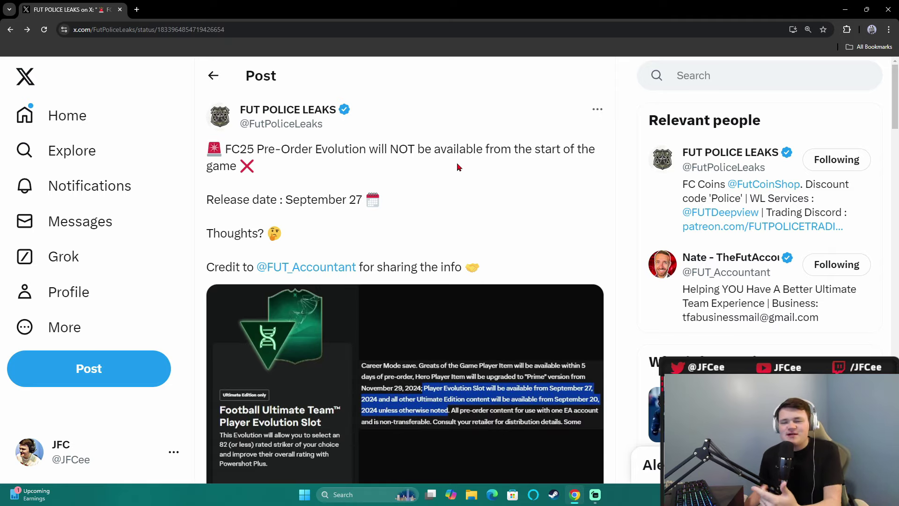
scroll(466, 180, "down", 1)
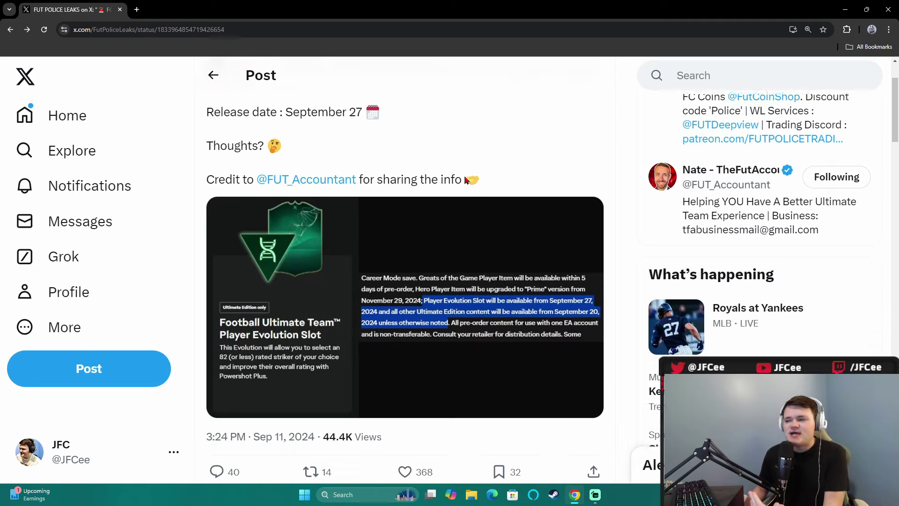
left_click(467, 180)
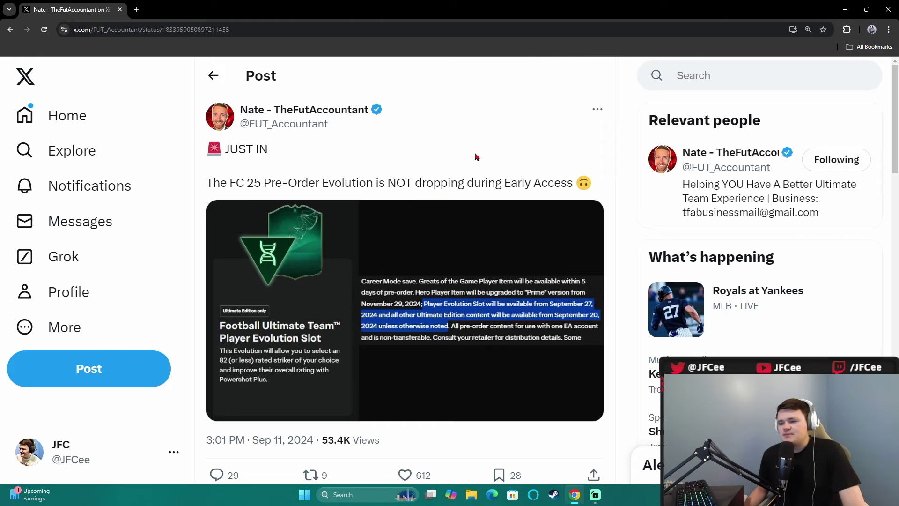
scroll(475, 157, "down", 3)
scroll(476, 157, "down", 2)
scroll(476, 156, "down", 1)
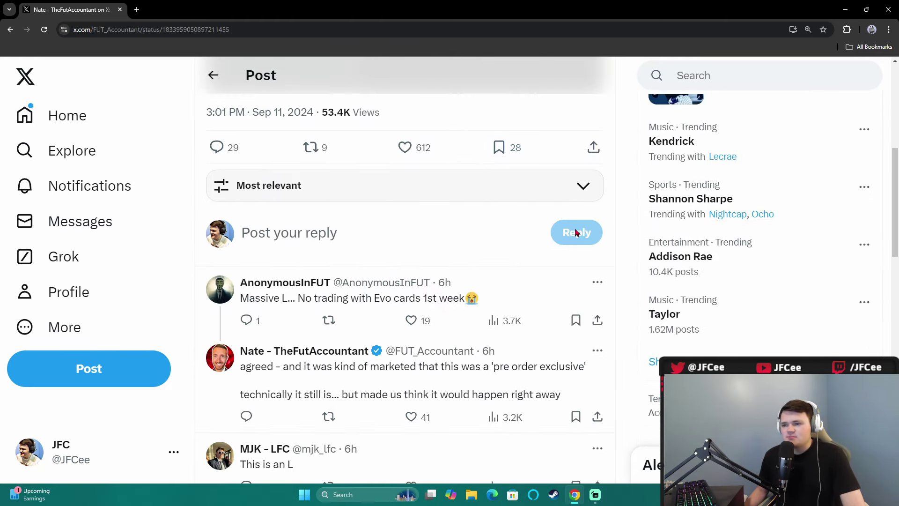
scroll(575, 232, "down", 1)
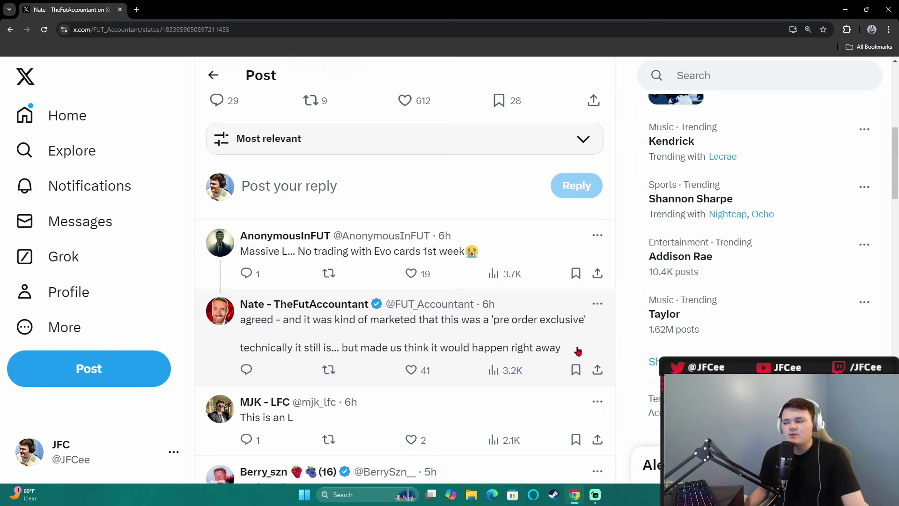
scroll(578, 349, "up", 3)
scroll(632, 245, "up", 5)
scroll(646, 211, "up", 3)
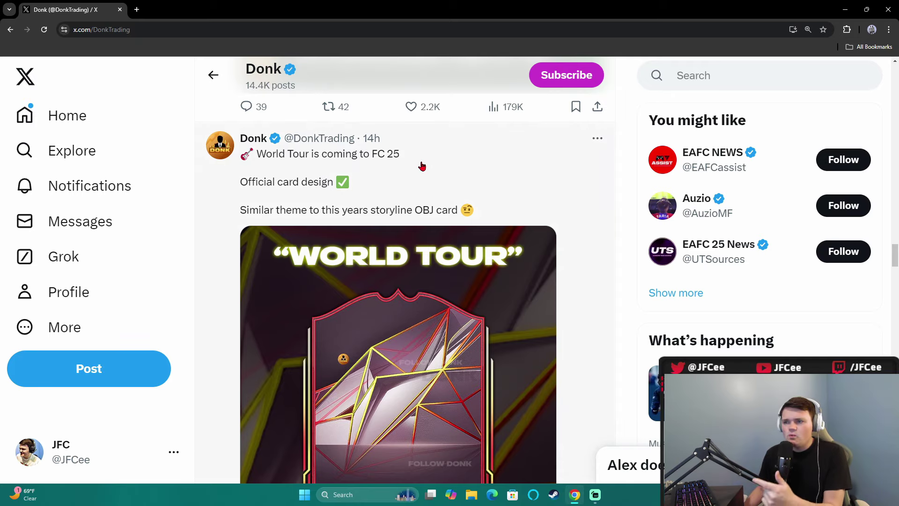
scroll(328, 188, "down", 1)
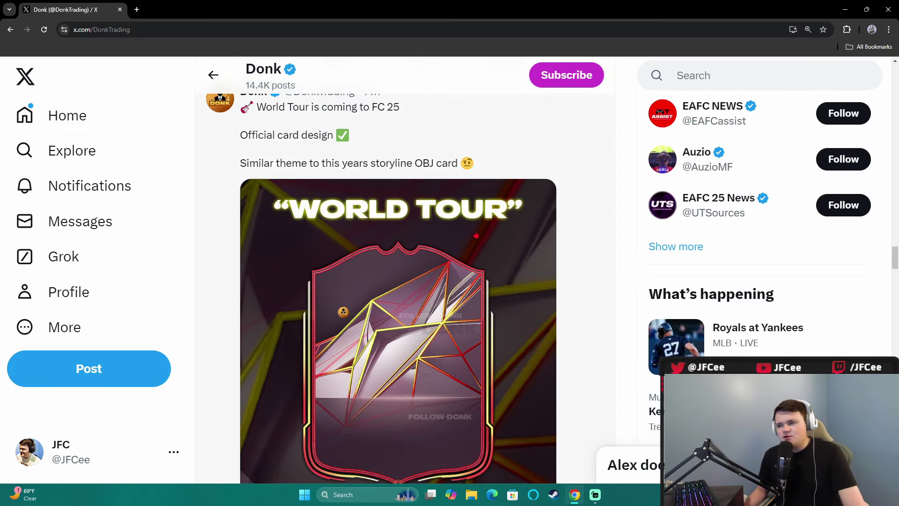
scroll(476, 236, "up", 1)
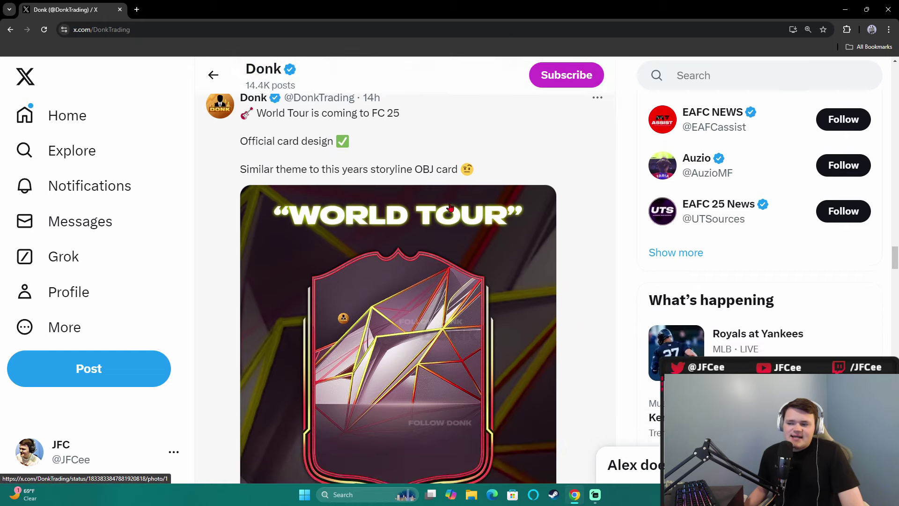
scroll(448, 283, "down", 1)
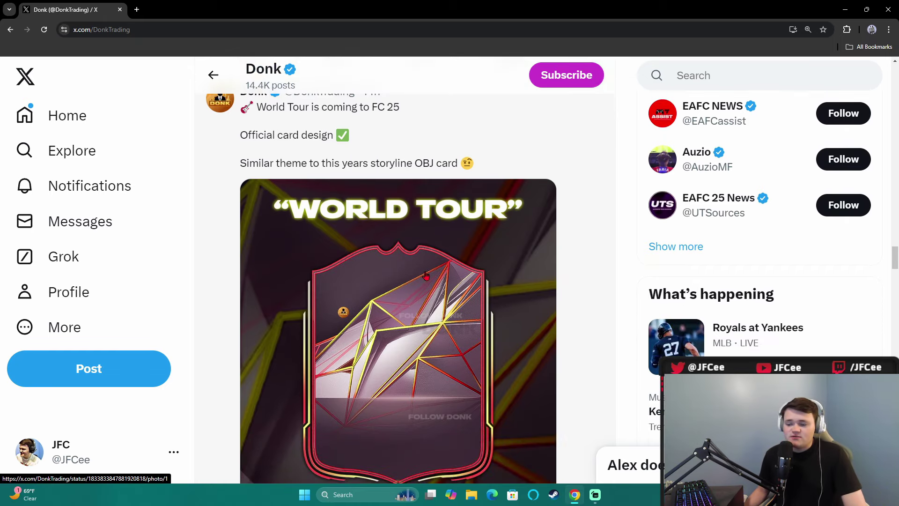
scroll(426, 276, "up", 1)
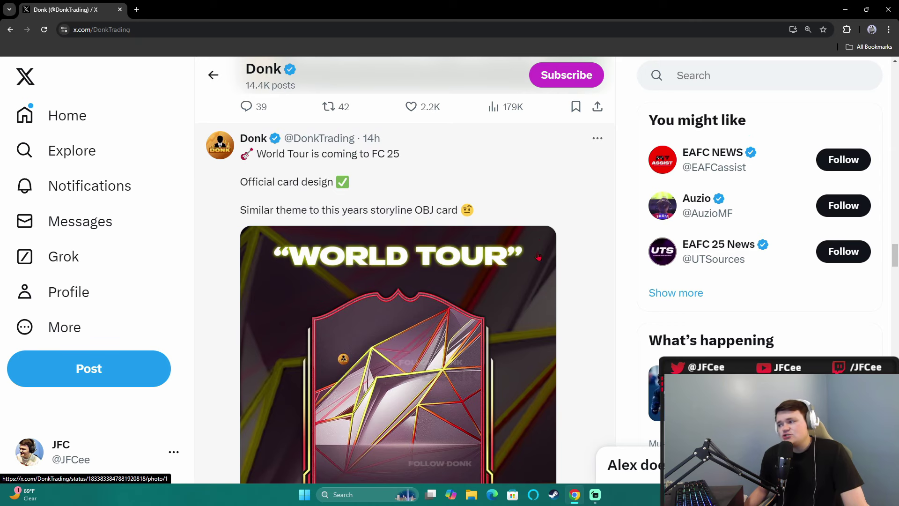
scroll(426, 275, "up", 2)
scroll(426, 276, "up", 3)
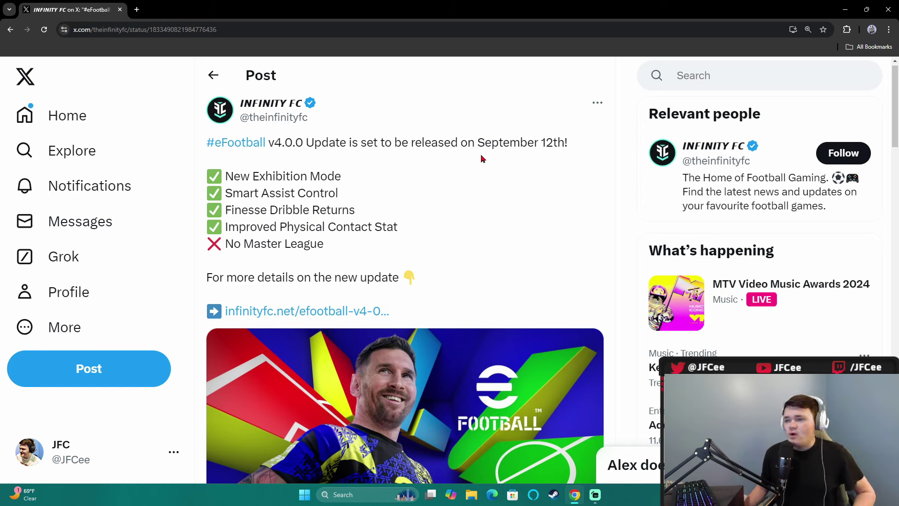
Highlight the New Exhibition Mode and update-list lines, then return to the FGZ News profile
left_click_drag(222, 180, 335, 177)
left_click(388, 169)
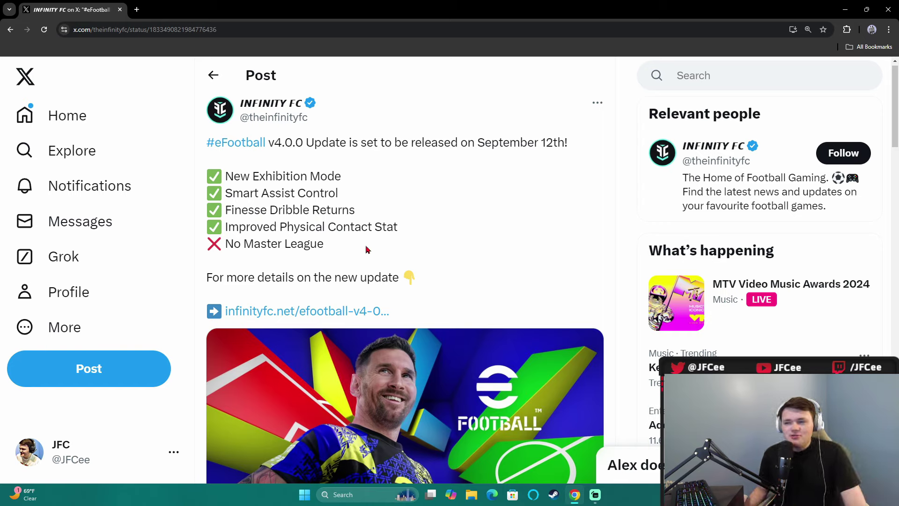
left_click_drag(325, 243, 208, 226)
left_click(377, 230)
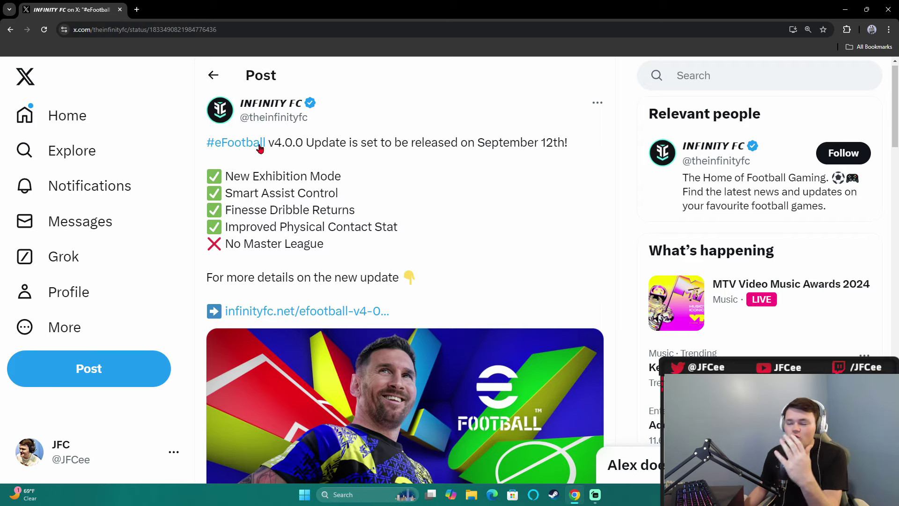
left_click(213, 74)
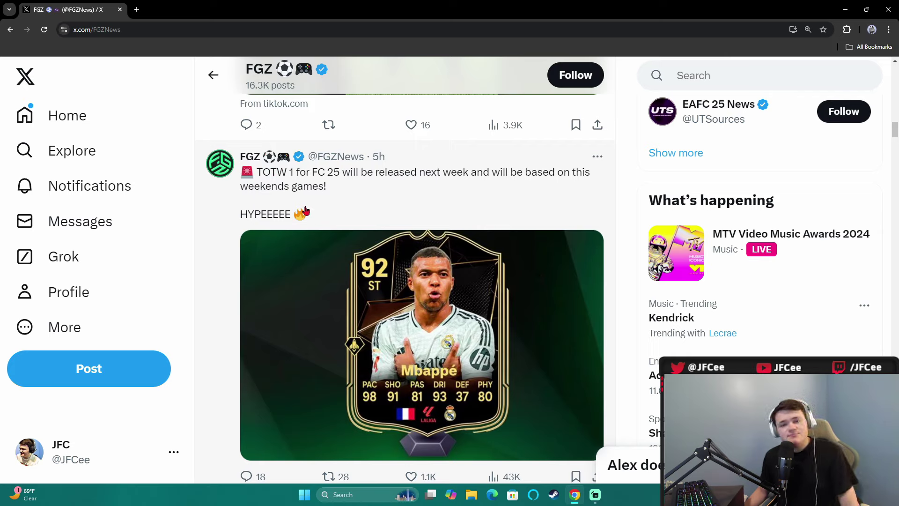
left_click(213, 75)
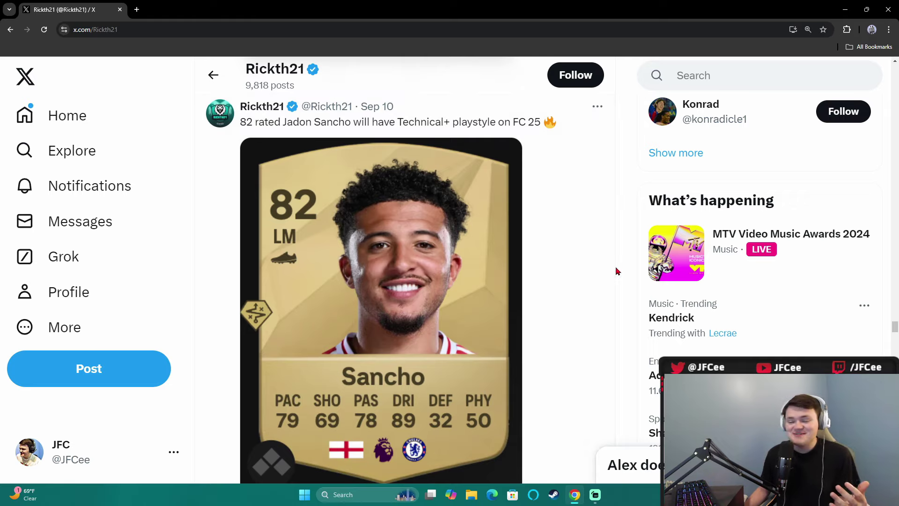
scroll(617, 271, "up", 5)
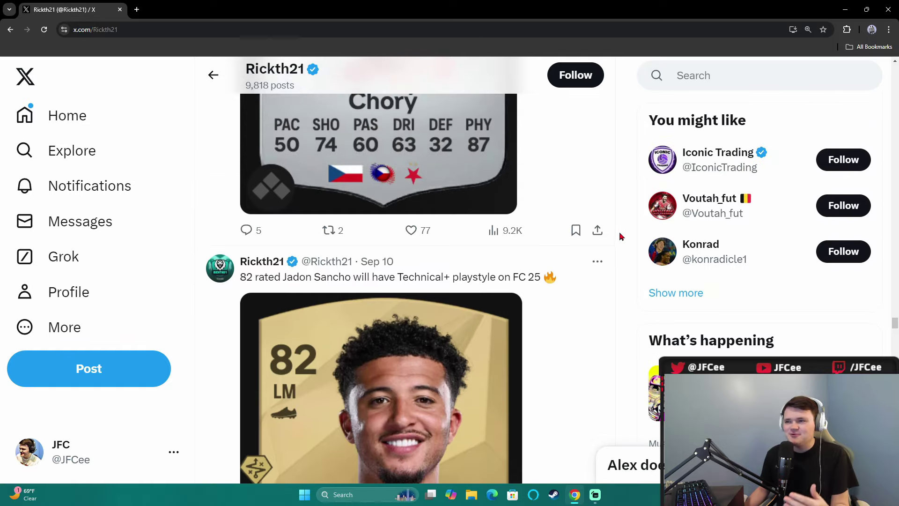
scroll(562, 270, "up", 3)
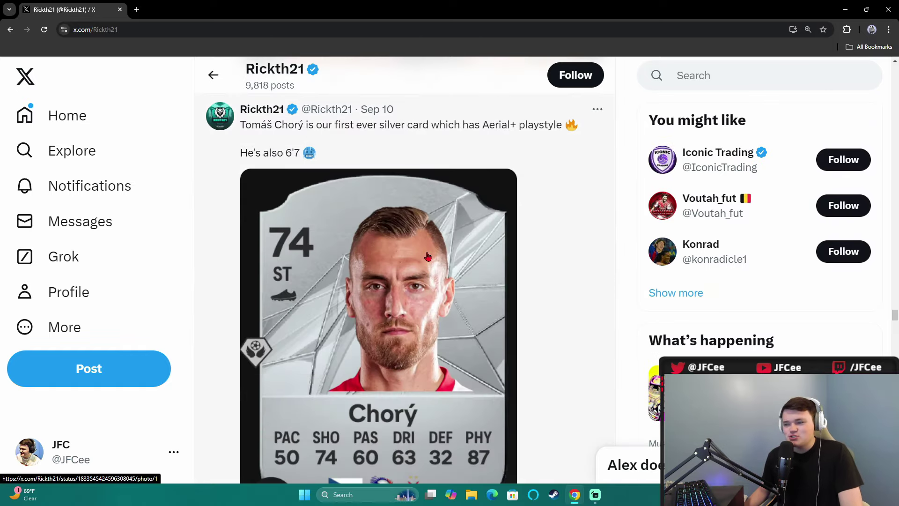
scroll(421, 281, "down", 1)
Enlarge the 74-rated silver card photo, then close it to return to the timeline
left_click(335, 380)
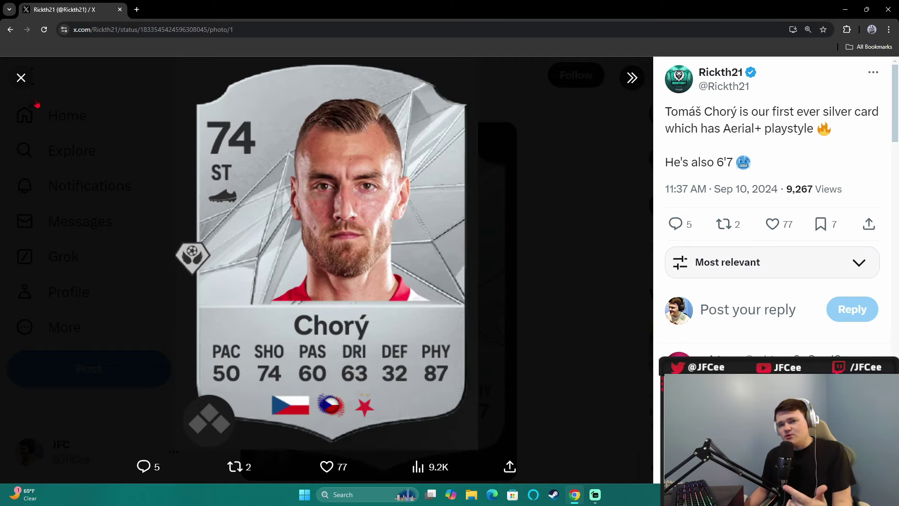
left_click(21, 77)
scroll(322, 212, "down", 5)
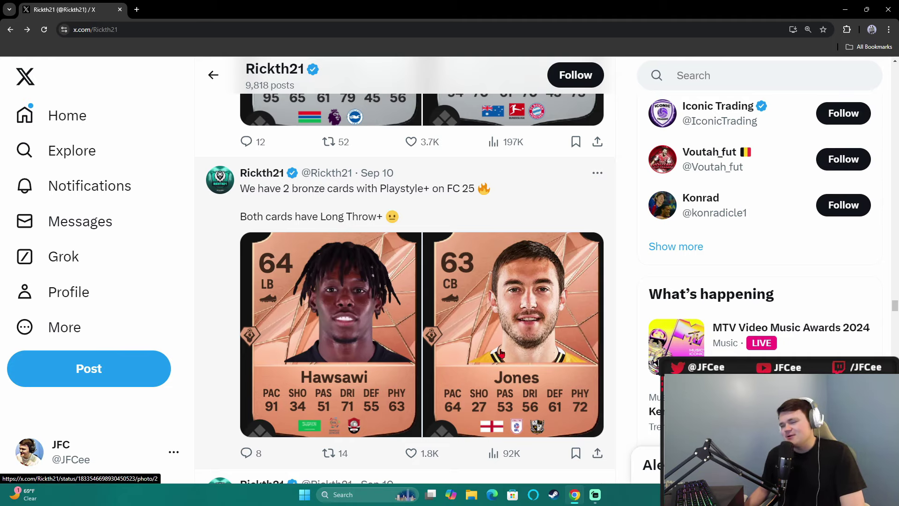
scroll(550, 312, "up", 2)
scroll(550, 312, "up", 3)
scroll(550, 312, "up", 1)
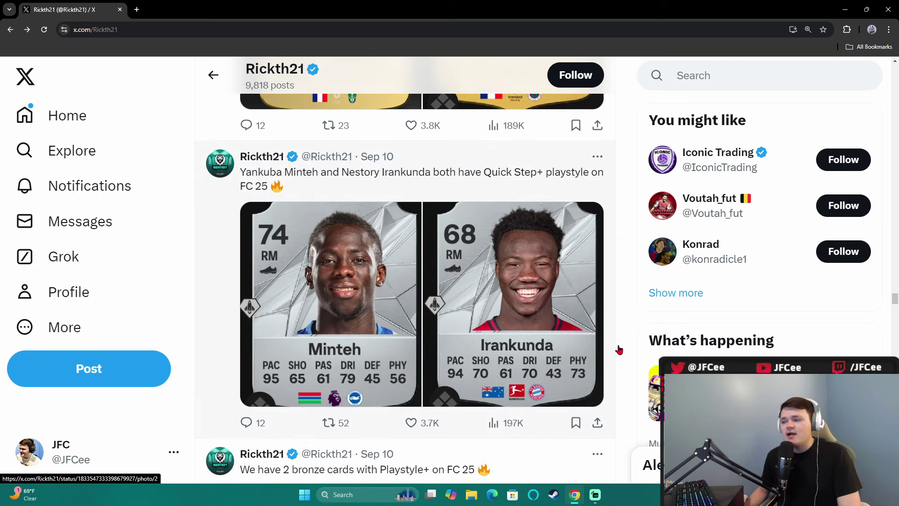
scroll(622, 344, "up", 1)
scroll(622, 315, "up", 4)
scroll(622, 316, "down", 1)
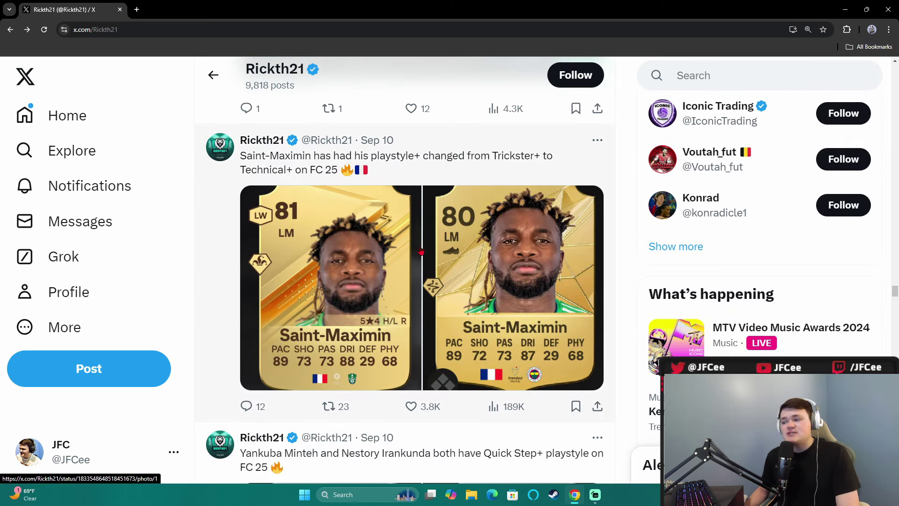
left_click(578, 288)
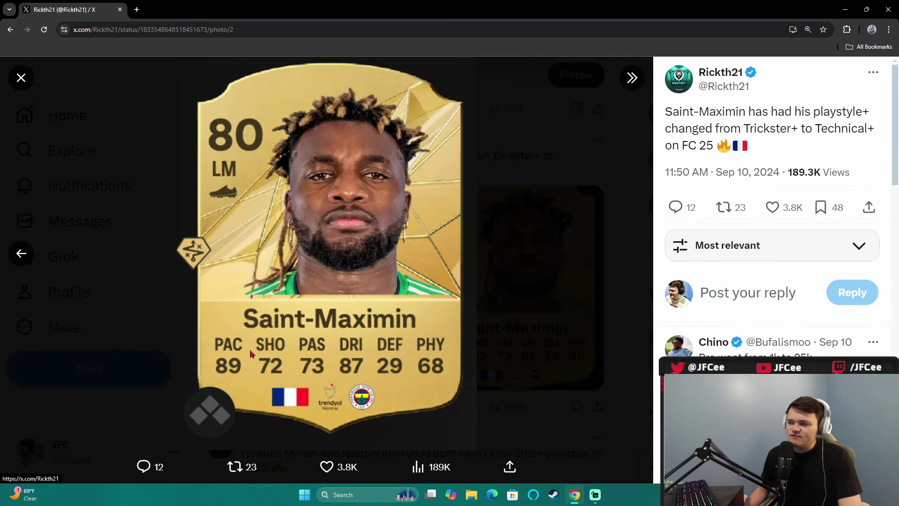
scroll(731, 246, "down", 2)
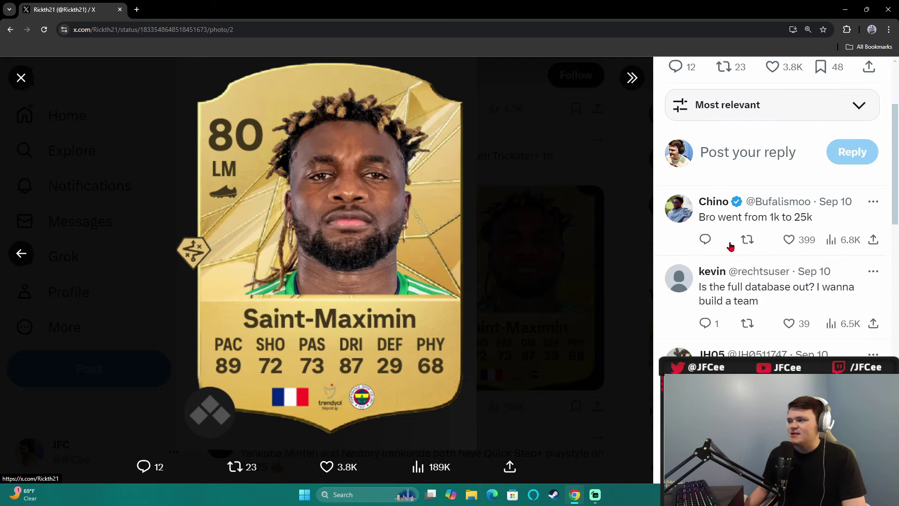
scroll(738, 232, "down", 1)
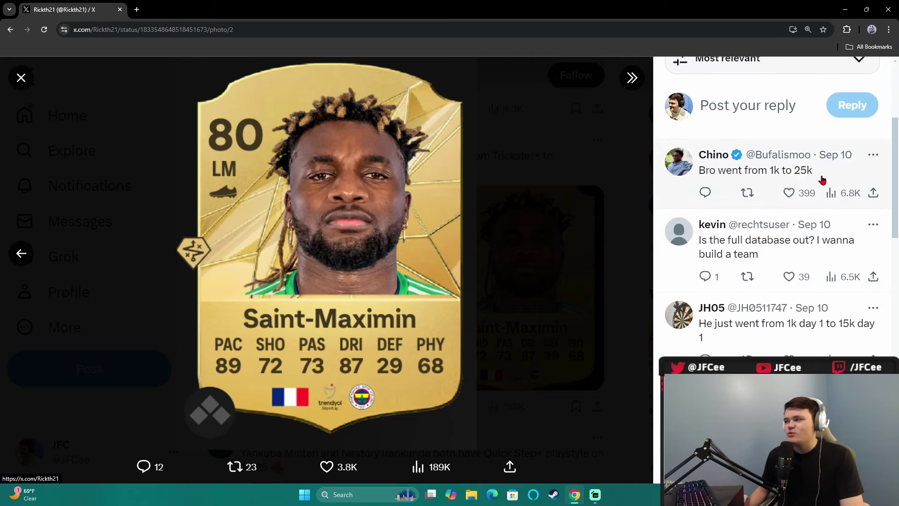
left_click(134, 225)
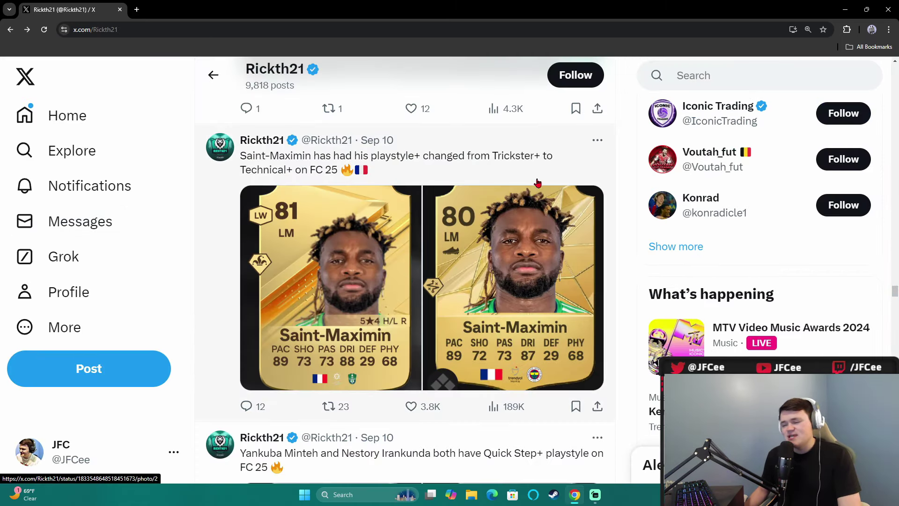
scroll(508, 315, "up", 1)
scroll(548, 309, "up", 5)
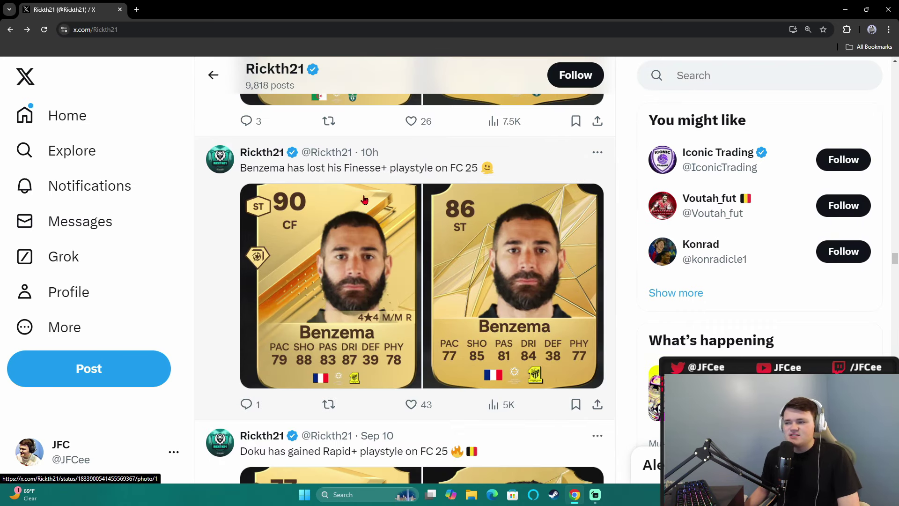
scroll(523, 282, "up", 2)
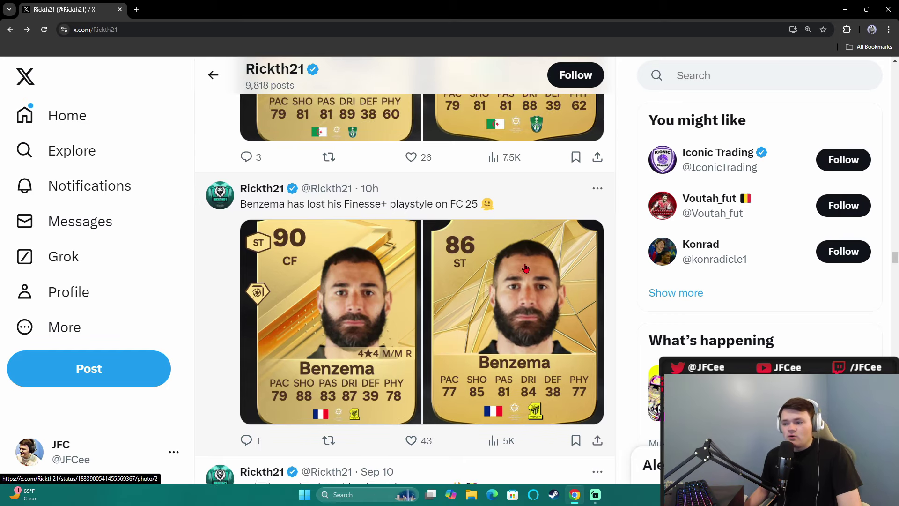
scroll(546, 290, "up", 2)
scroll(546, 289, "up", 2)
scroll(547, 290, "up", 2)
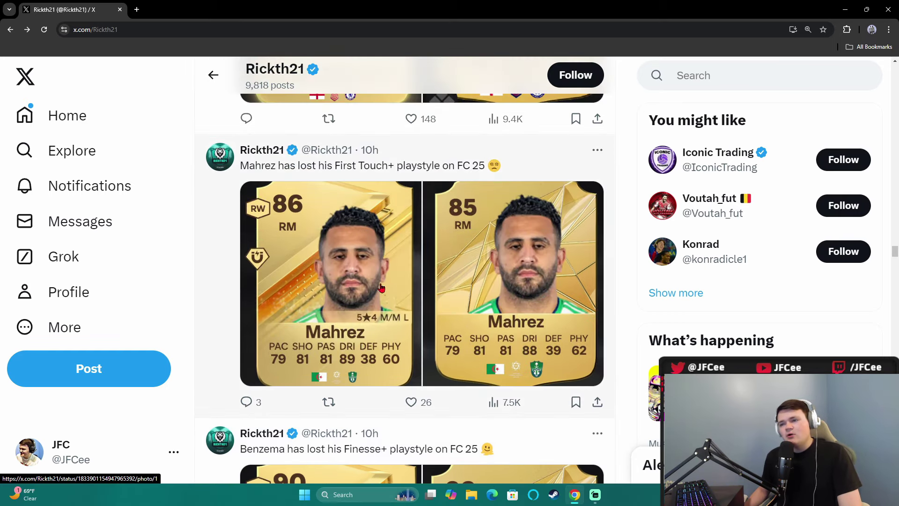
scroll(494, 285, "up", 1)
scroll(494, 285, "up", 1)
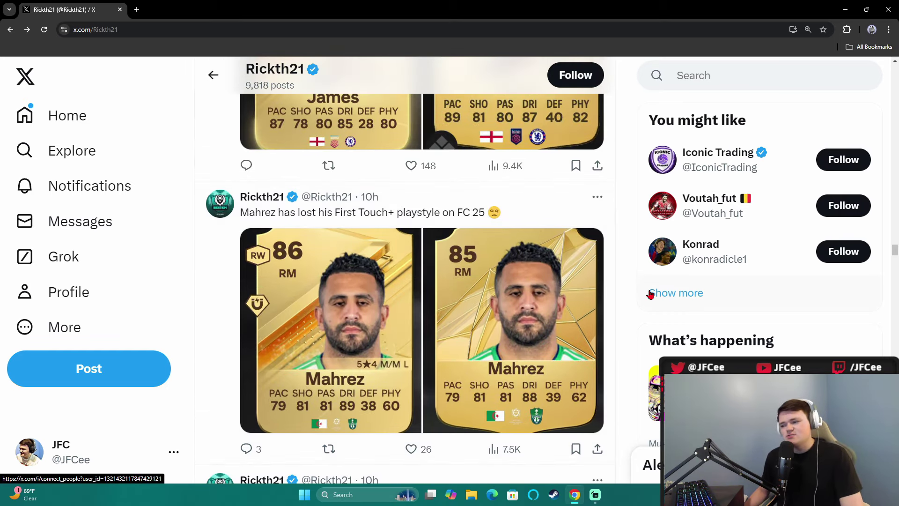
scroll(498, 323, "up", 2)
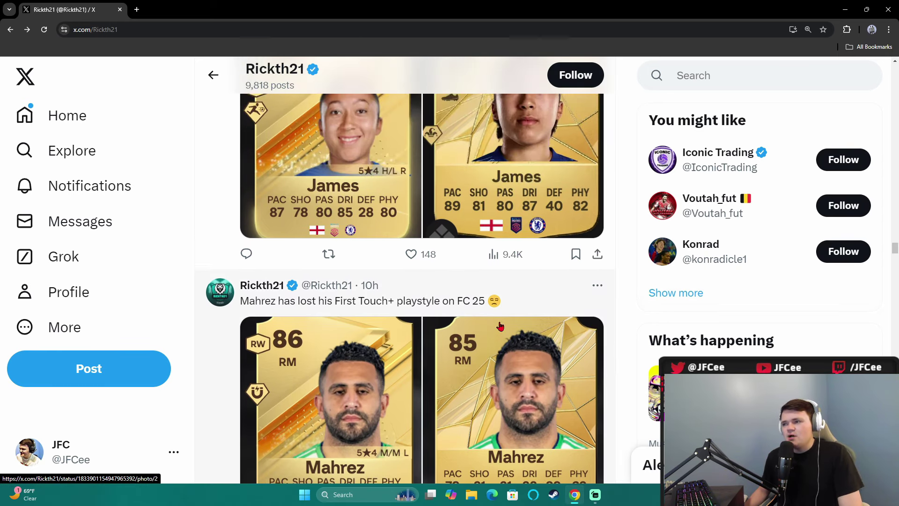
scroll(499, 324, "up", 1)
scroll(500, 326, "up", 1)
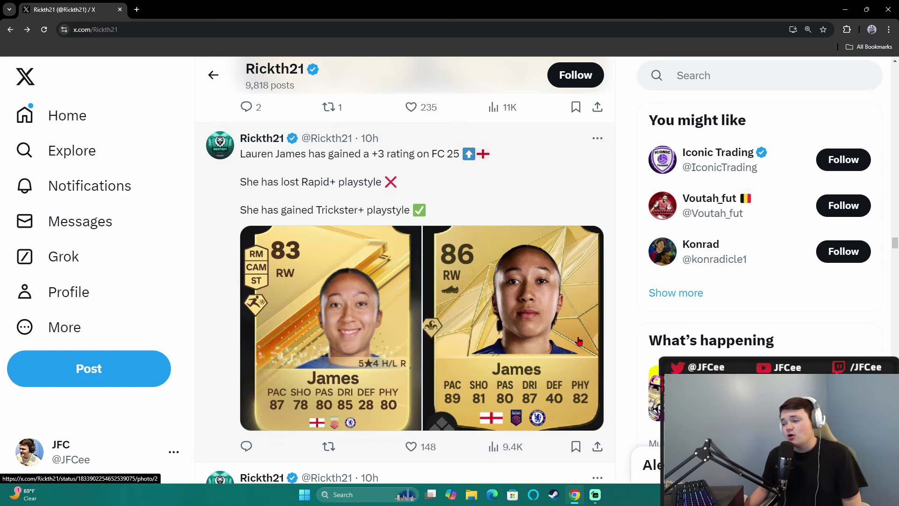
scroll(511, 302, "up", 2)
scroll(511, 295, "up", 2)
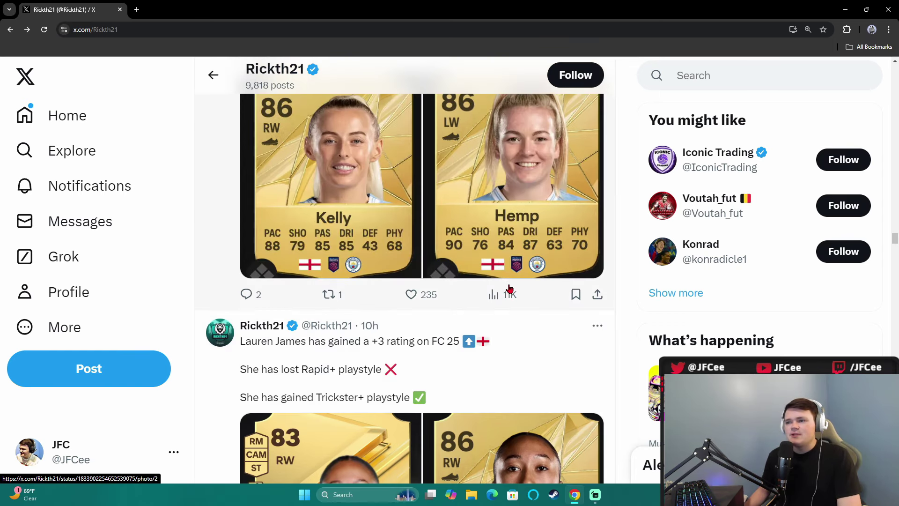
scroll(510, 288, "up", 1)
scroll(511, 288, "up", 2)
scroll(511, 288, "down", 1)
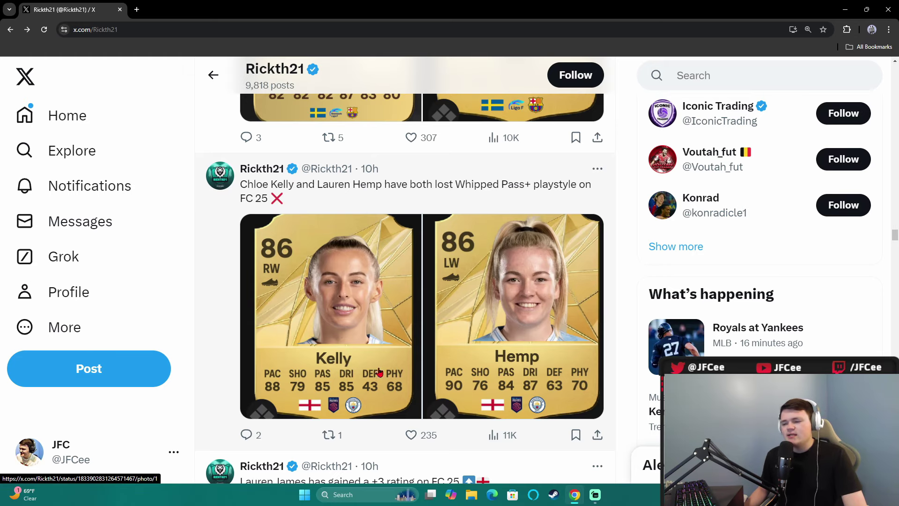
scroll(564, 261, "up", 5)
scroll(491, 281, "up", 3)
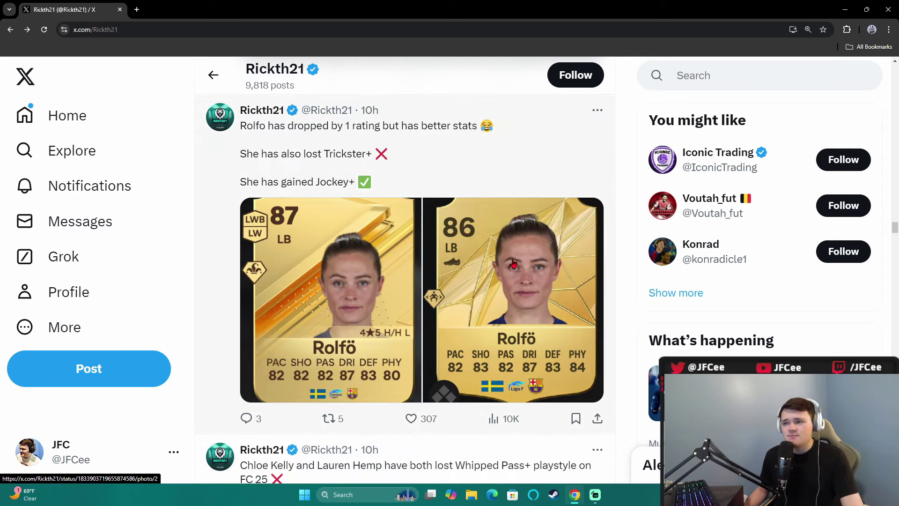
scroll(565, 281, "up", 2)
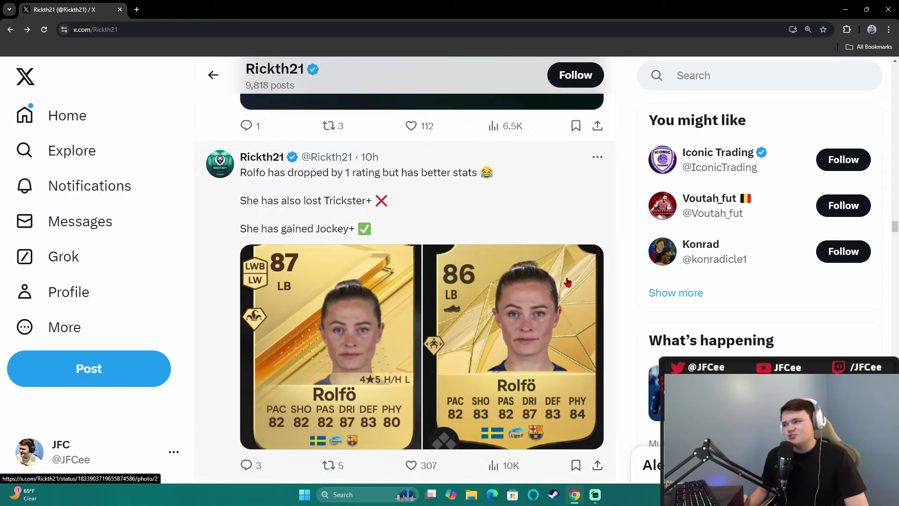
scroll(567, 283, "up", 3)
scroll(568, 282, "up", 3)
scroll(567, 282, "up", 3)
scroll(568, 282, "up", 3)
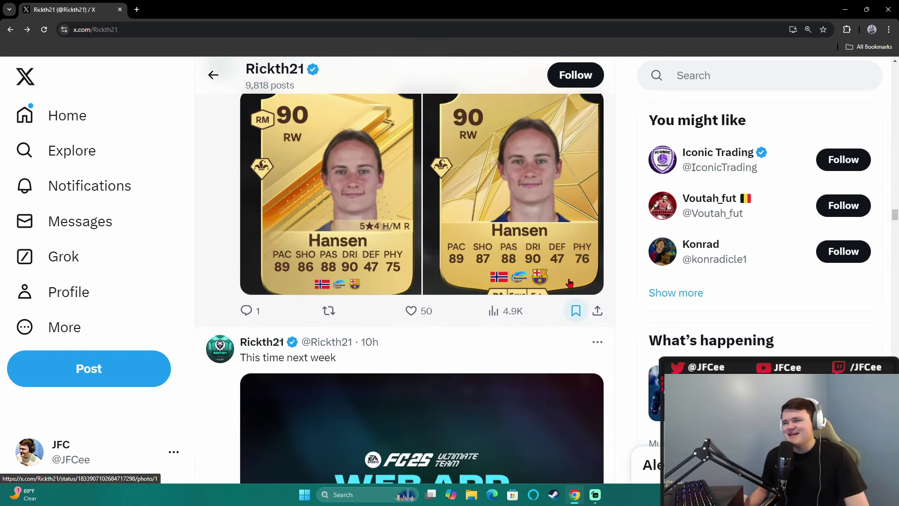
scroll(569, 282, "up", 5)
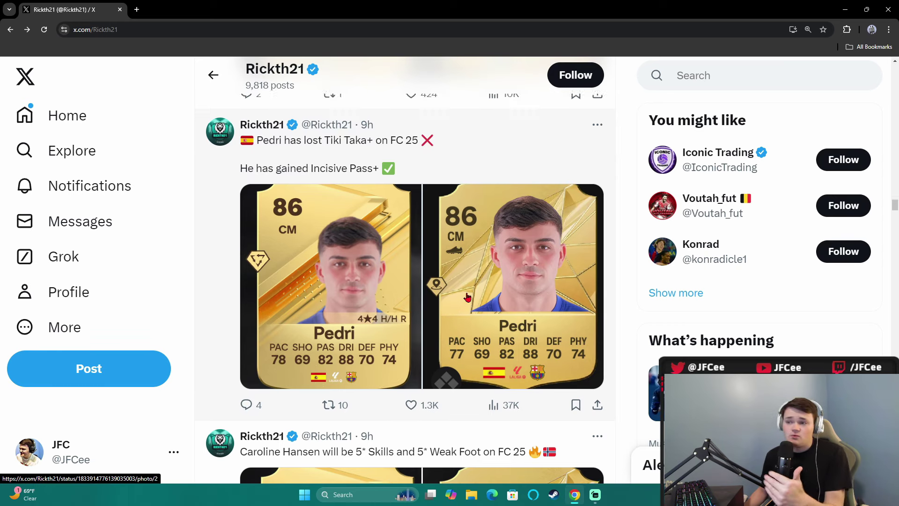
scroll(453, 307, "up", 3)
scroll(455, 284, "up", 4)
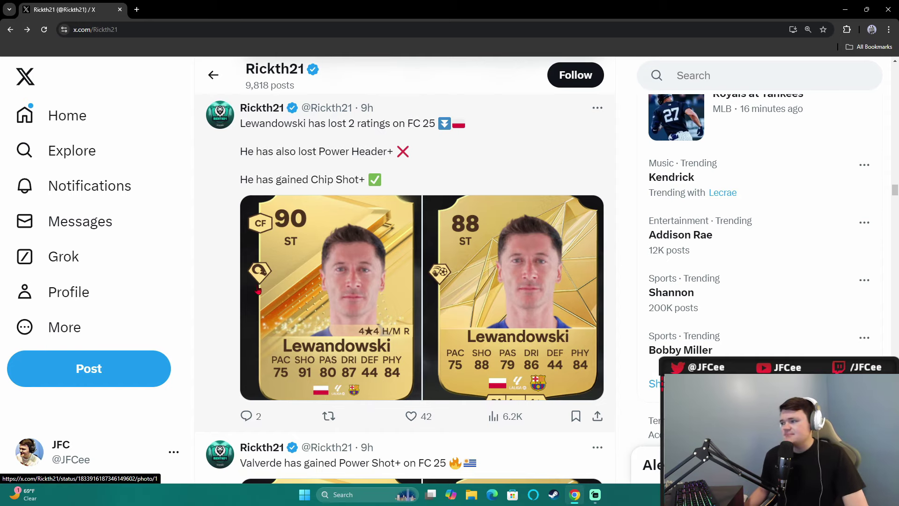
scroll(450, 228, "up", 3)
scroll(491, 253, "up", 2)
scroll(506, 258, "up", 2)
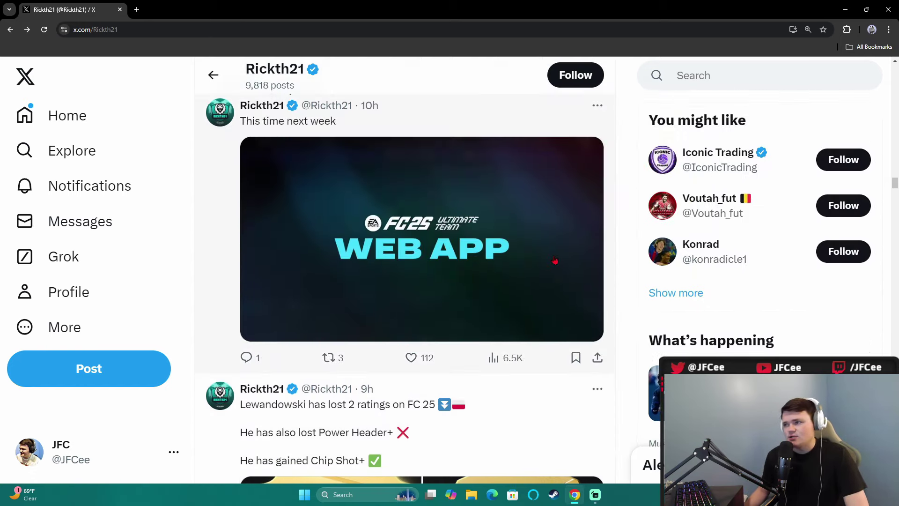
scroll(492, 260, "up", 2)
scroll(456, 281, "up", 3)
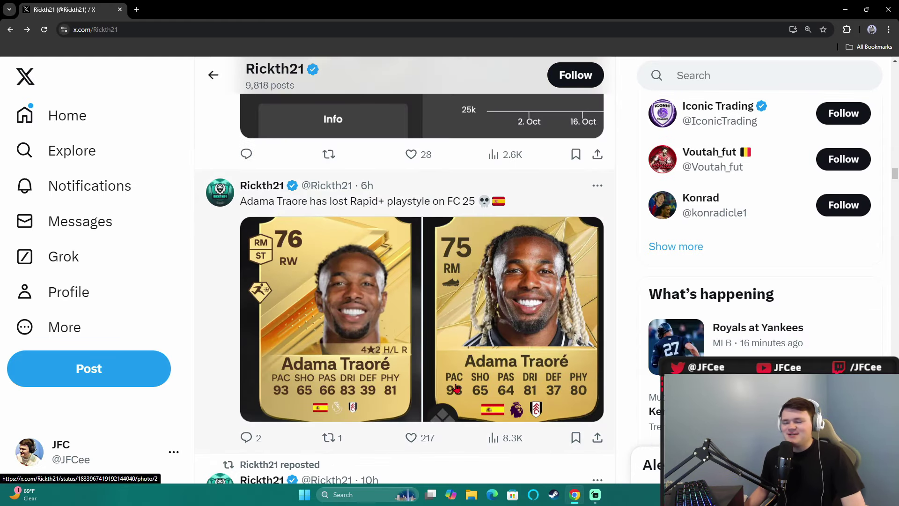
scroll(311, 273, "up", 1)
scroll(491, 246, "down", 5)
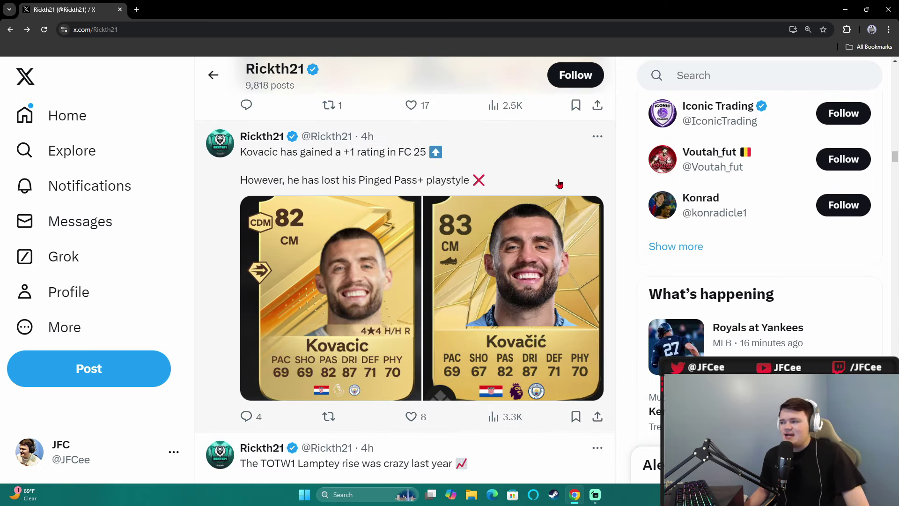
scroll(436, 211, "up", 6)
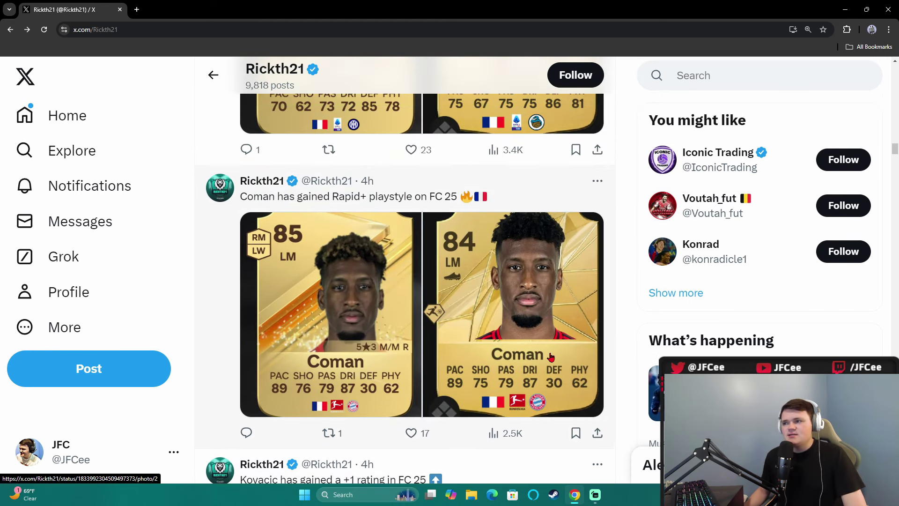
scroll(551, 357, "up", 3)
scroll(491, 351, "up", 3)
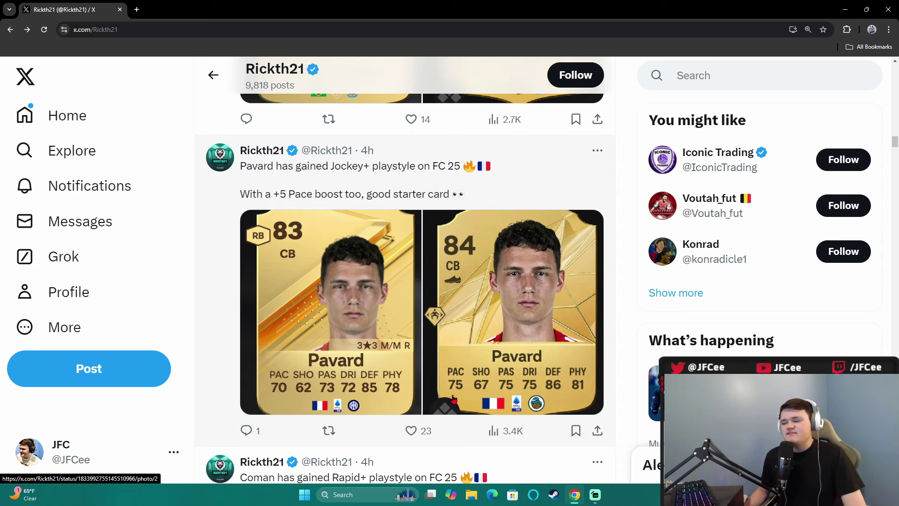
scroll(621, 346, "up", 4)
scroll(621, 346, "up", 4)
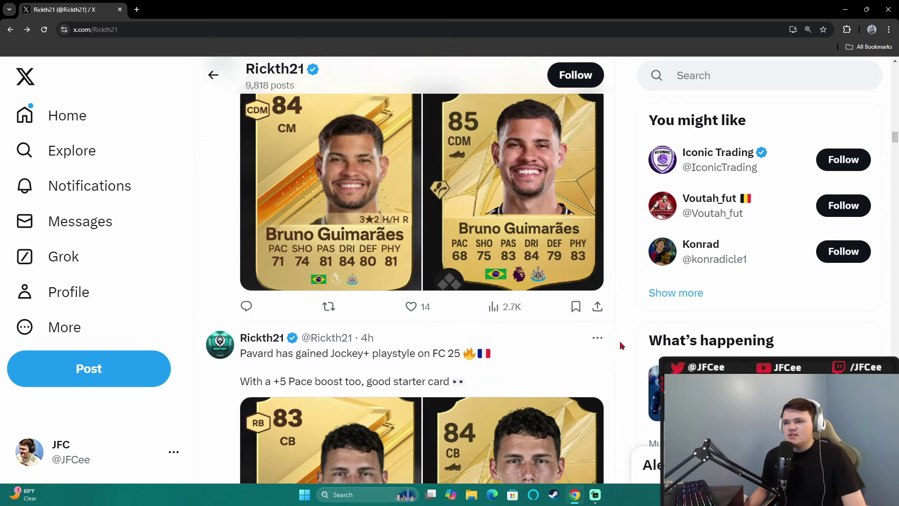
scroll(621, 346, "up", 2)
scroll(621, 346, "up", 2)
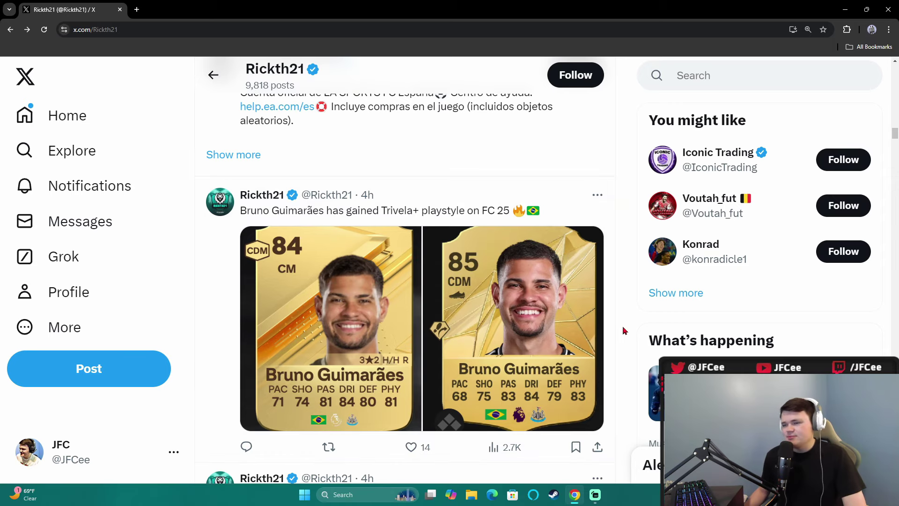
scroll(624, 330, "up", 3)
scroll(624, 330, "up", 2)
scroll(422, 281, "down", 12)
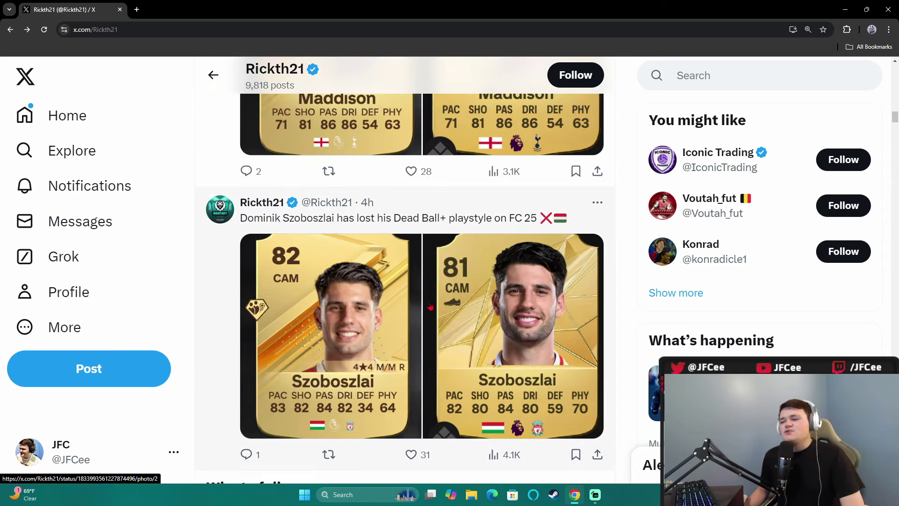
scroll(366, 298, "up", 2)
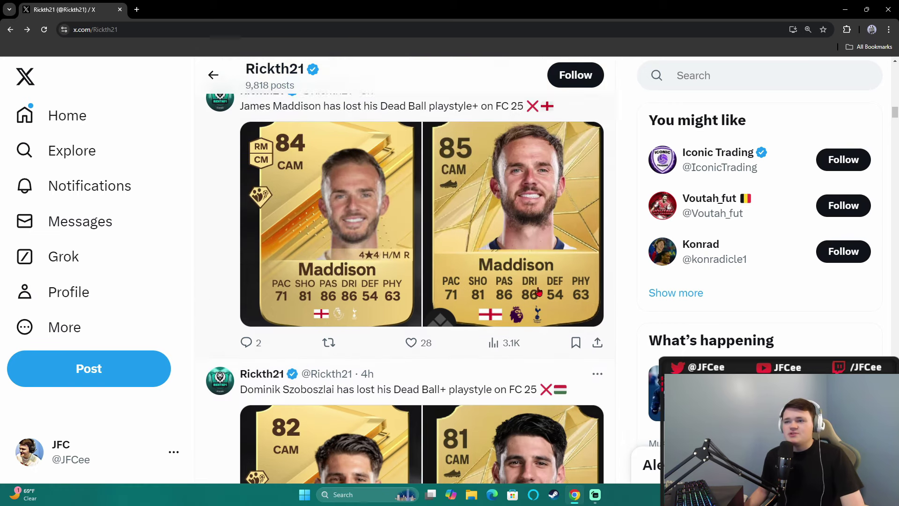
scroll(421, 281, "up", 2)
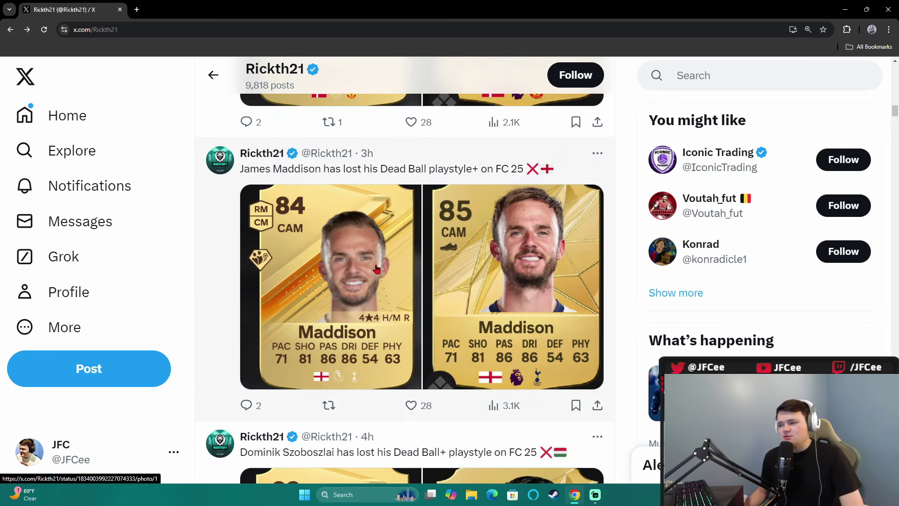
scroll(541, 274, "down", 1)
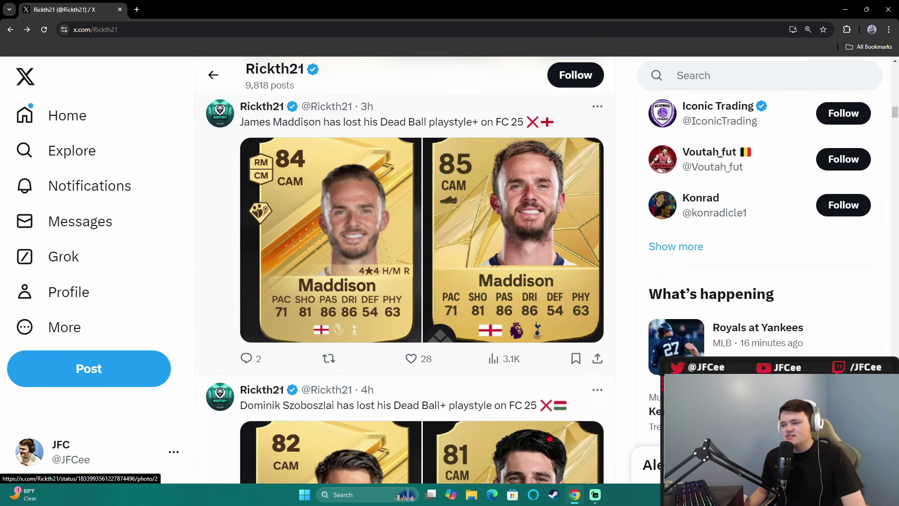
scroll(541, 273, "up", 1)
scroll(562, 295, "up", 2)
scroll(585, 309, "up", 2)
scroll(584, 309, "up", 1)
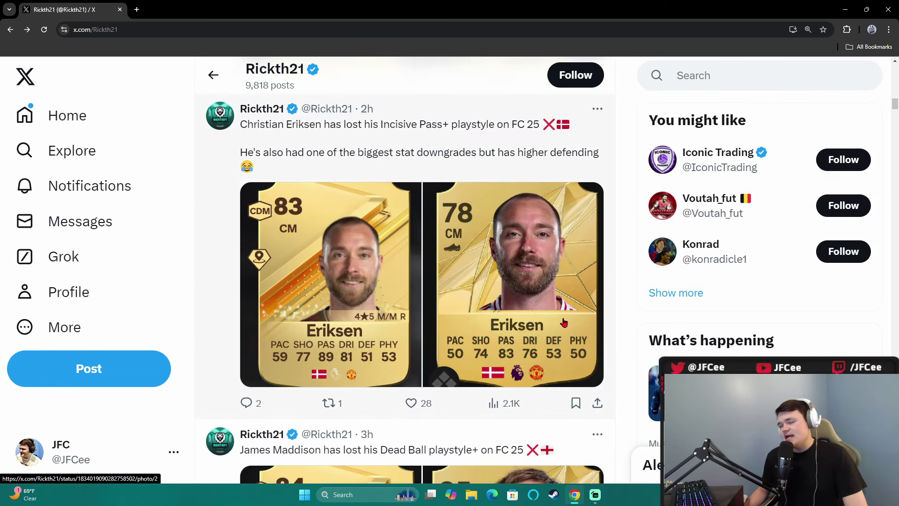
scroll(565, 316, "up", 2)
scroll(612, 264, "up", 2)
scroll(613, 264, "up", 2)
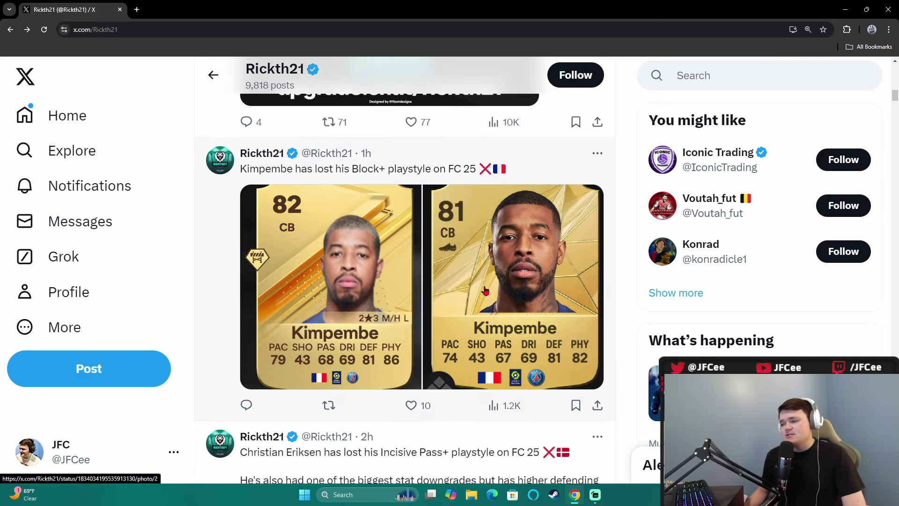
scroll(588, 299, "up", 1)
scroll(588, 298, "up", 2)
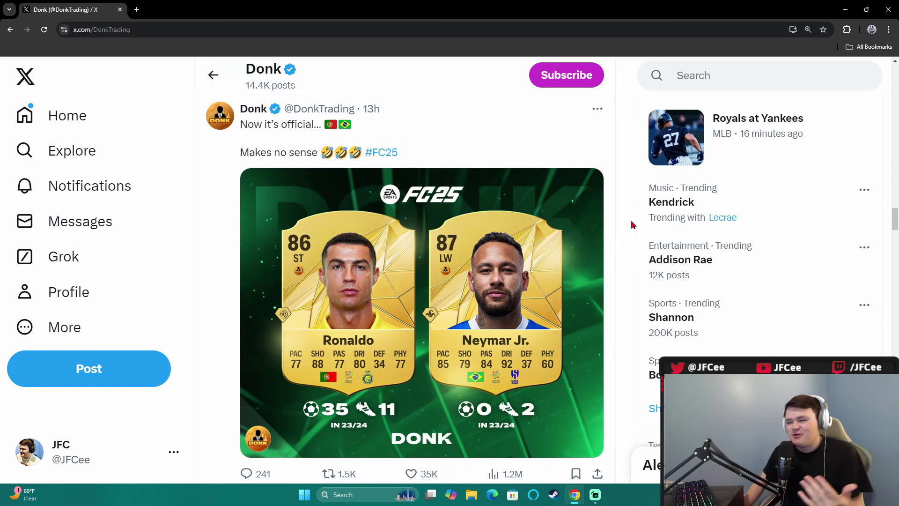
scroll(631, 225, "down", 1)
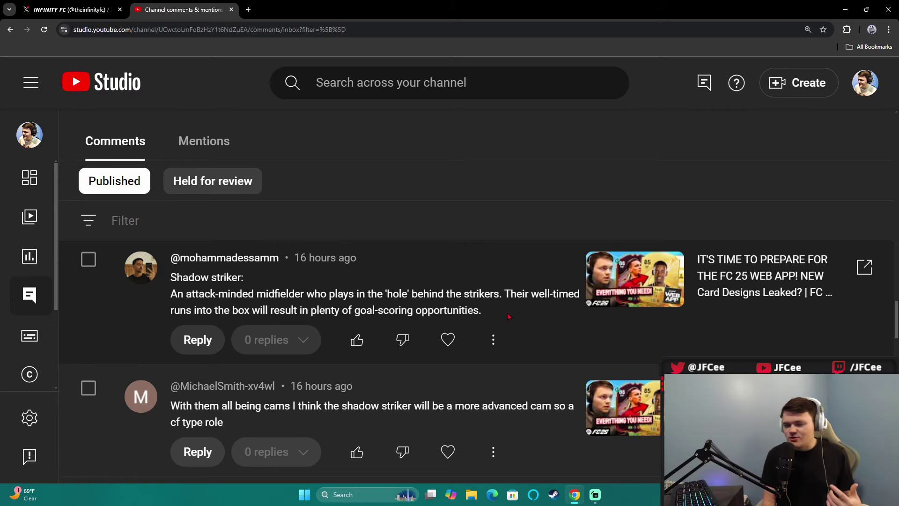
scroll(509, 316, "down", 5)
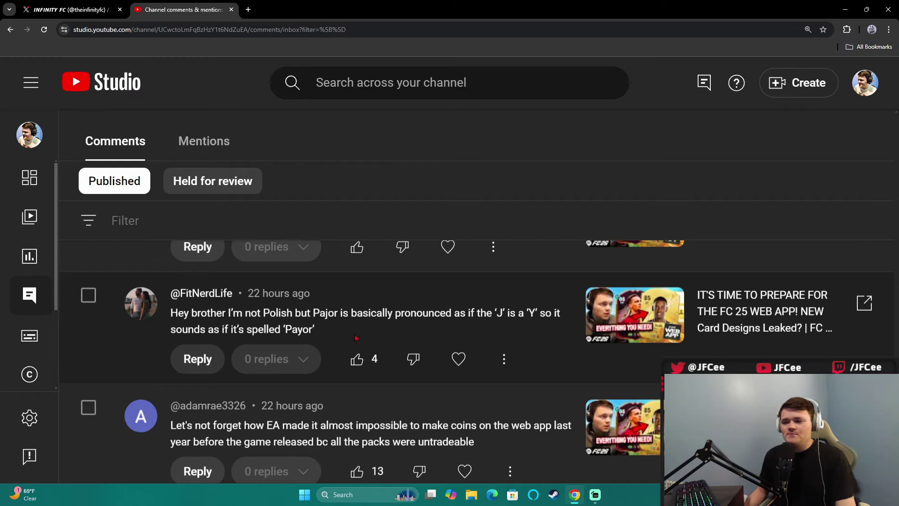
double_click(299, 329)
left_click_drag(299, 328, 264, 309)
left_click(277, 306)
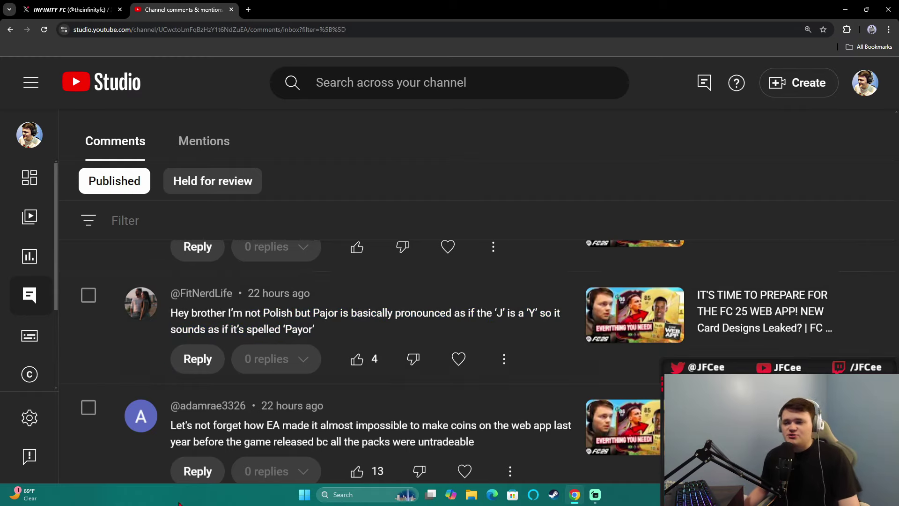
scroll(515, 304, "down", 2)
scroll(515, 304, "down", 1)
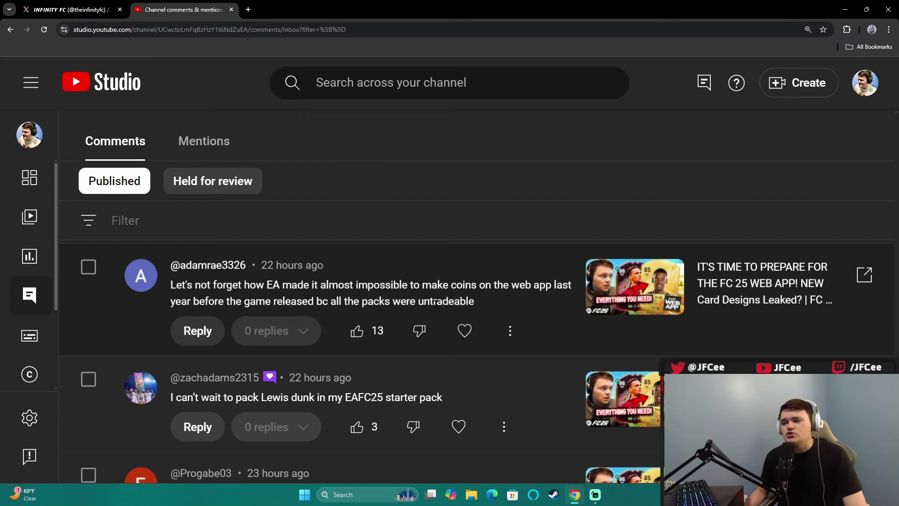
left_click_drag(477, 300, 344, 301)
left_click(466, 301)
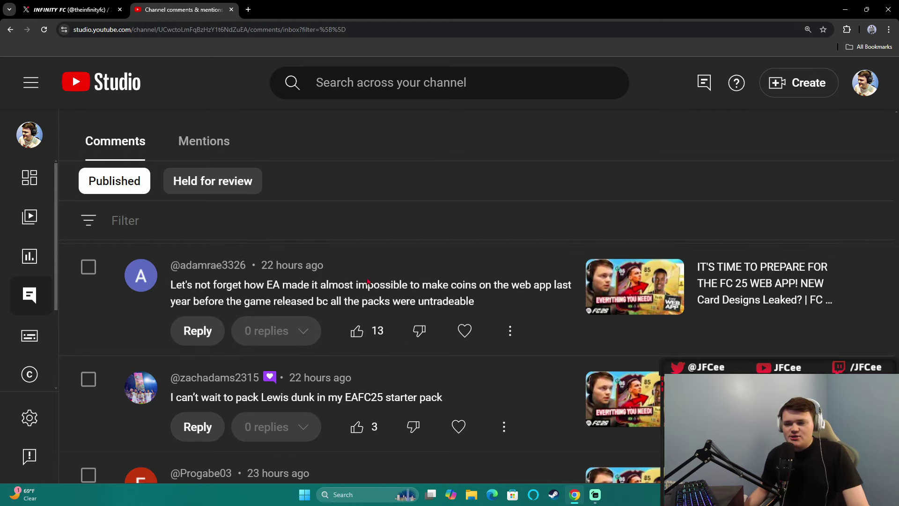
left_click_drag(476, 303, 170, 294)
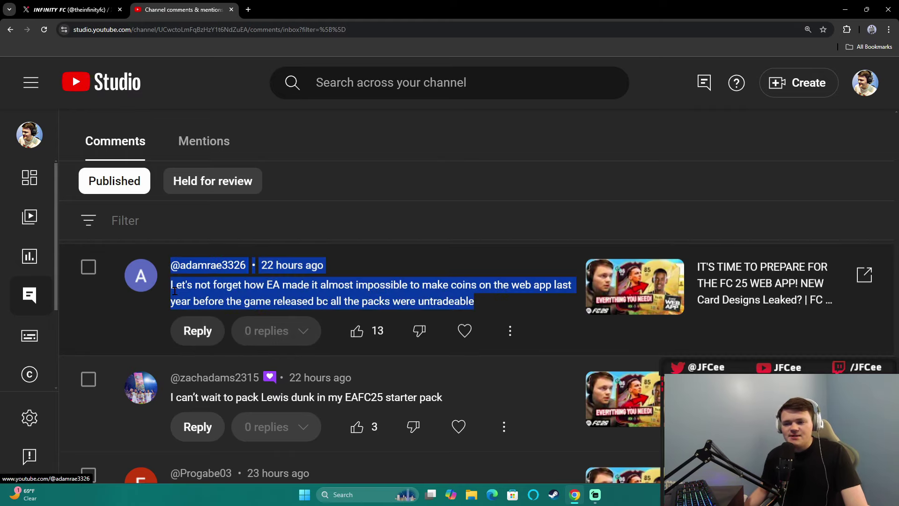
left_click(491, 301)
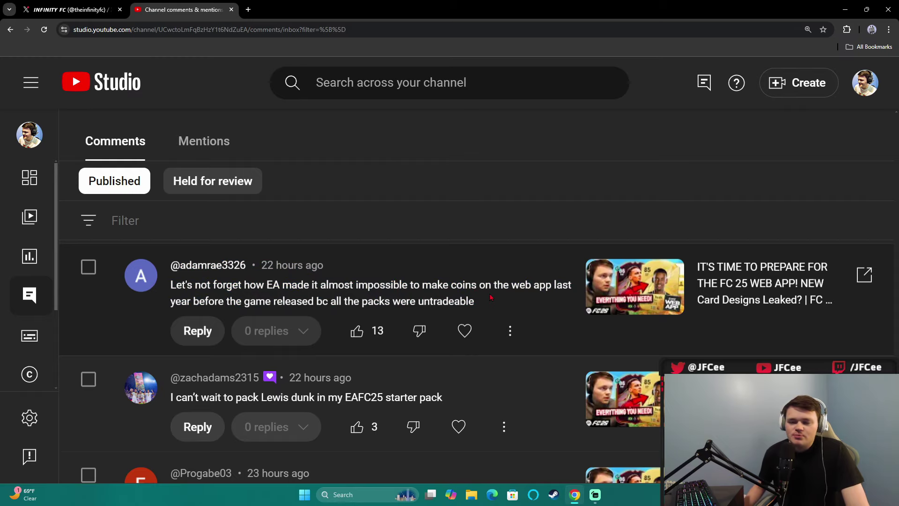
scroll(515, 294, "down", 1)
scroll(515, 294, "down", 1)
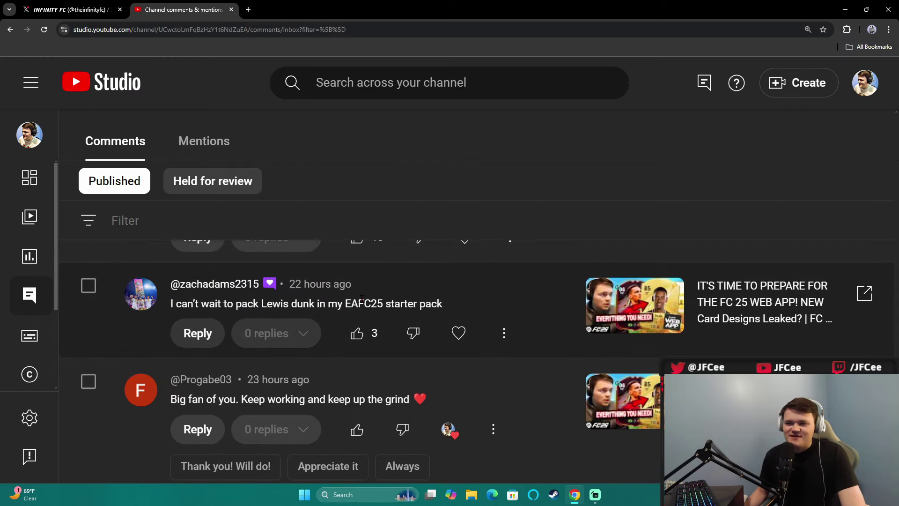
scroll(458, 333, "down", 1)
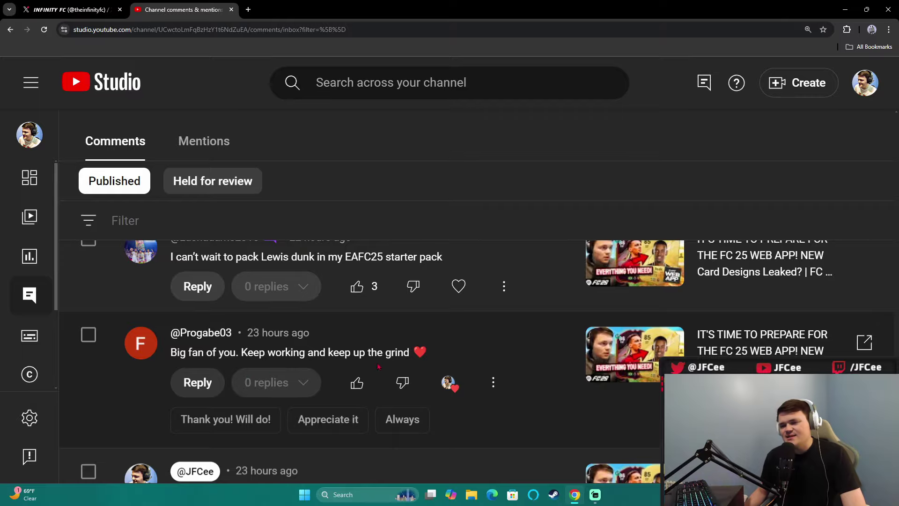
scroll(488, 359, "up", 1)
scroll(488, 360, "up", 1)
scroll(488, 360, "up", 1)
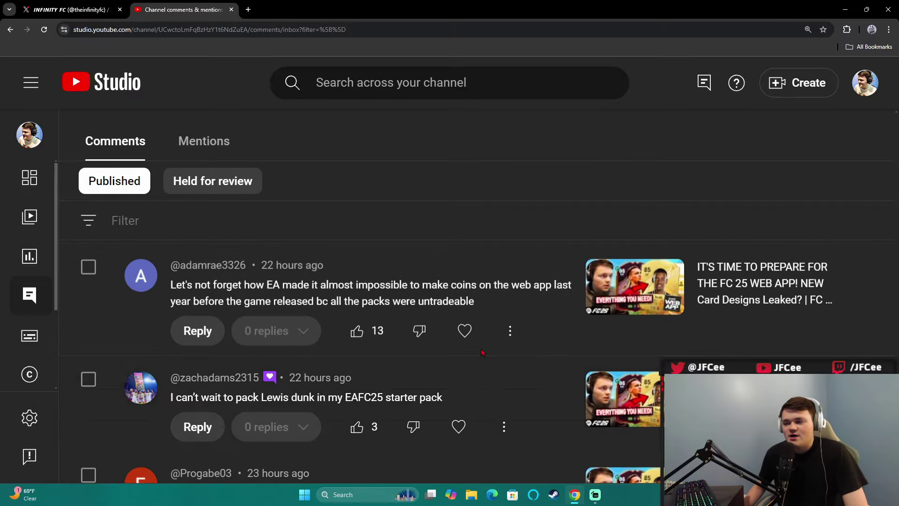
scroll(487, 359, "up", 1)
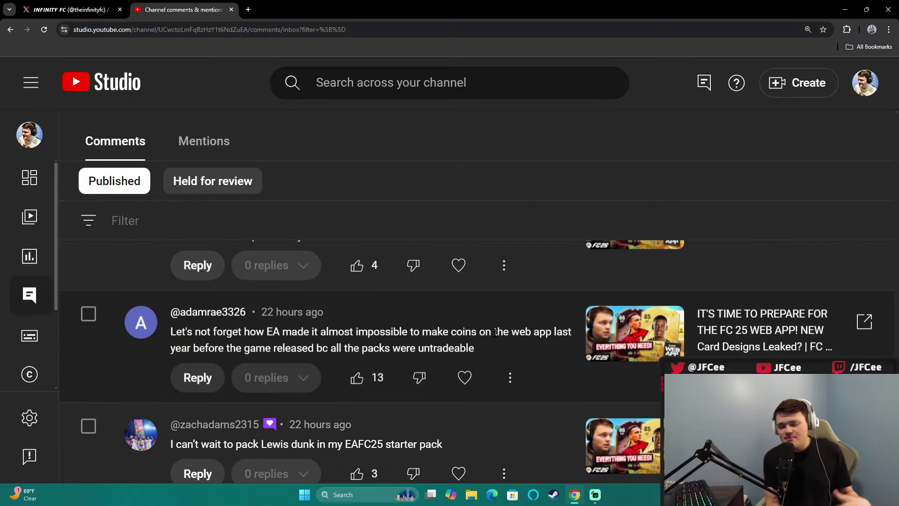